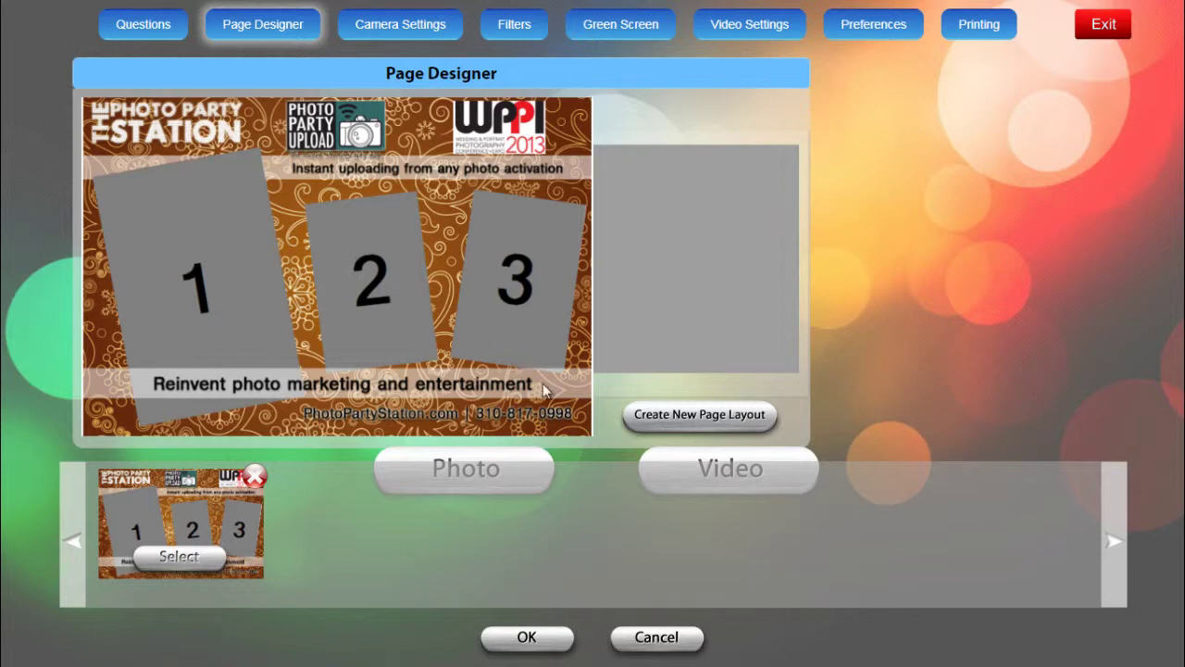
Step: Start a new page layout and delete its default photo holder
click(691, 423)
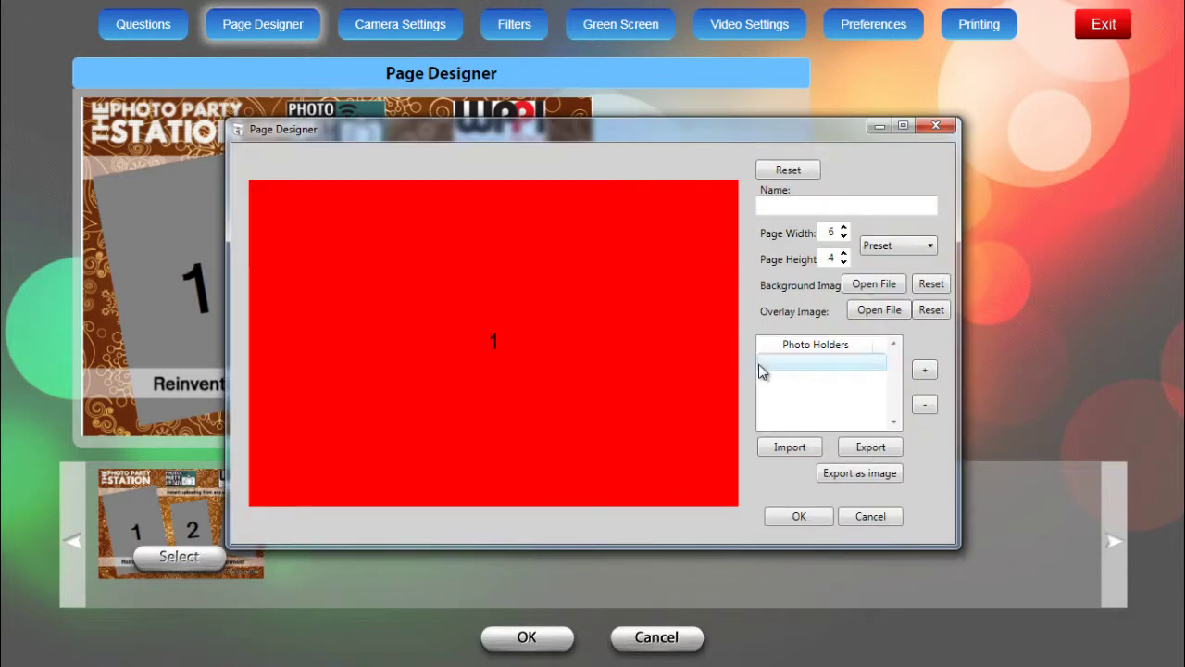
click(813, 364)
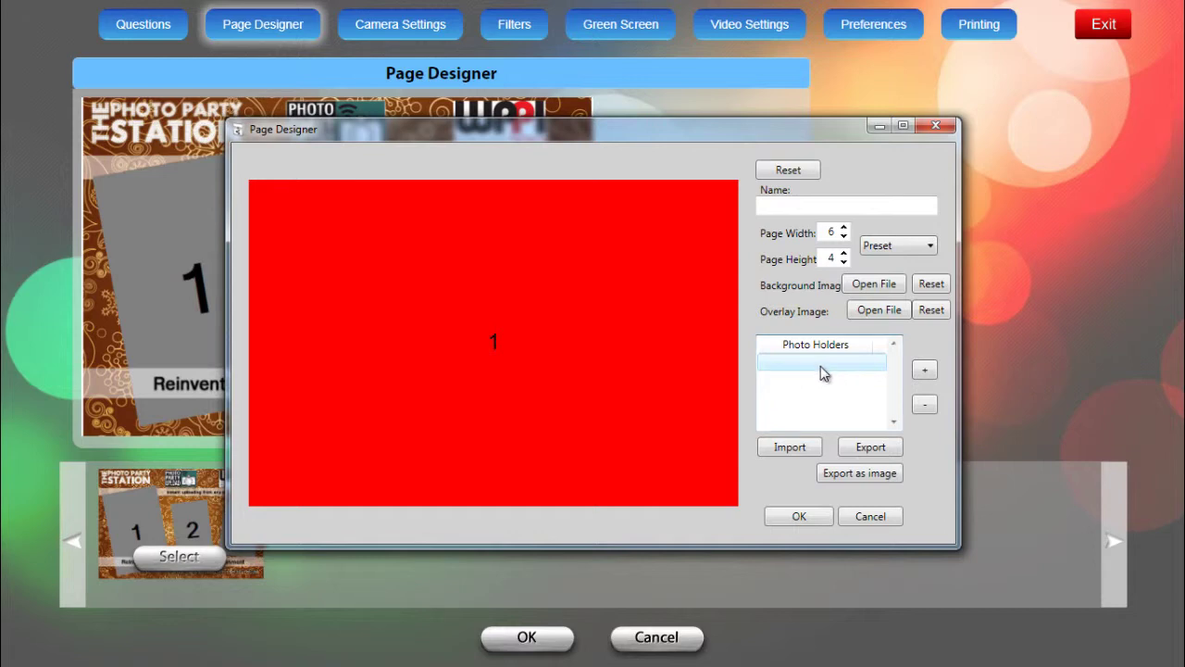
click(924, 404)
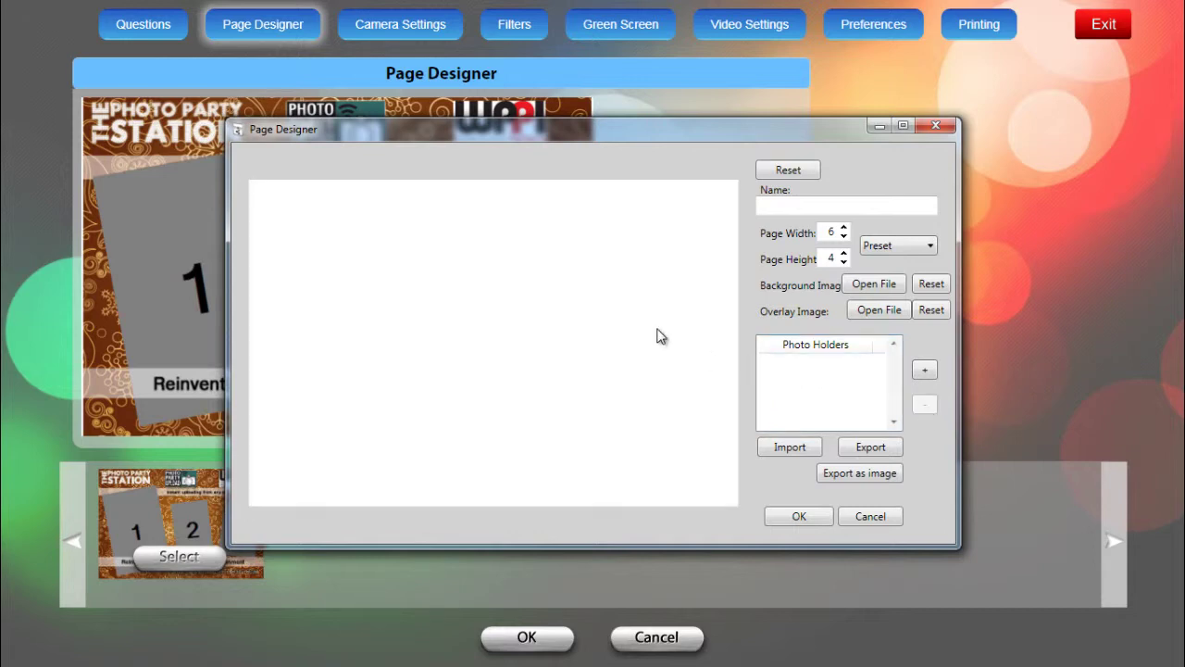
Step: Set the page width to 6 for a 6 by 4 page
click(843, 237)
click(842, 237)
click(842, 237)
click(842, 237)
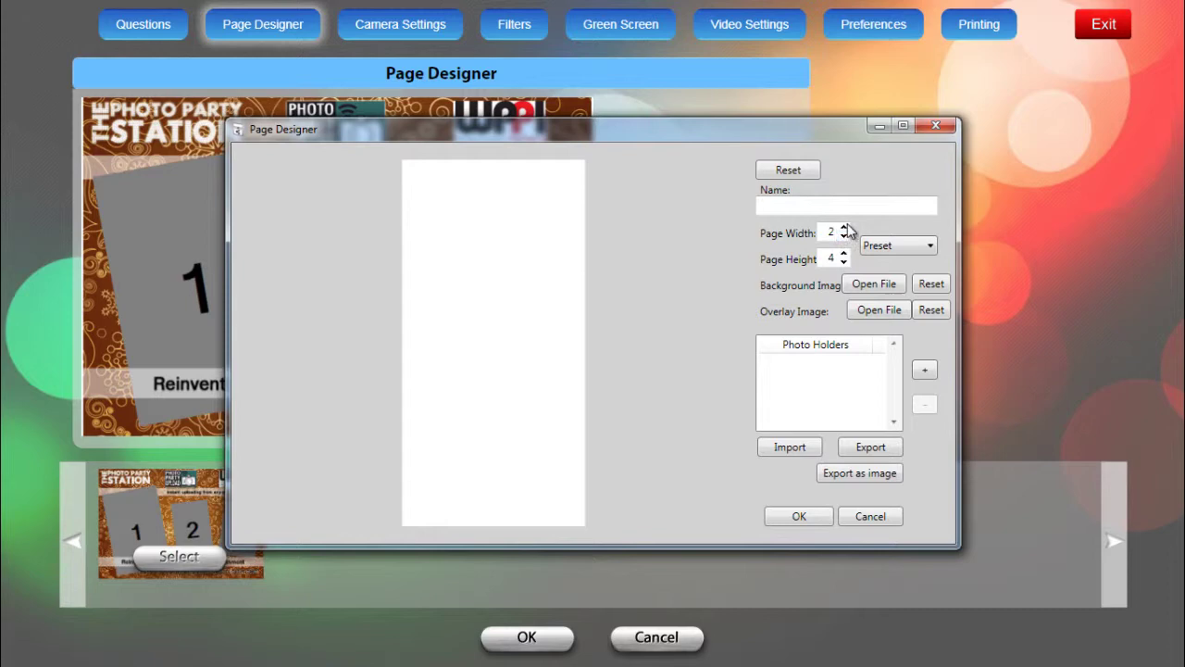
click(845, 227)
click(844, 227)
click(844, 228)
click(844, 227)
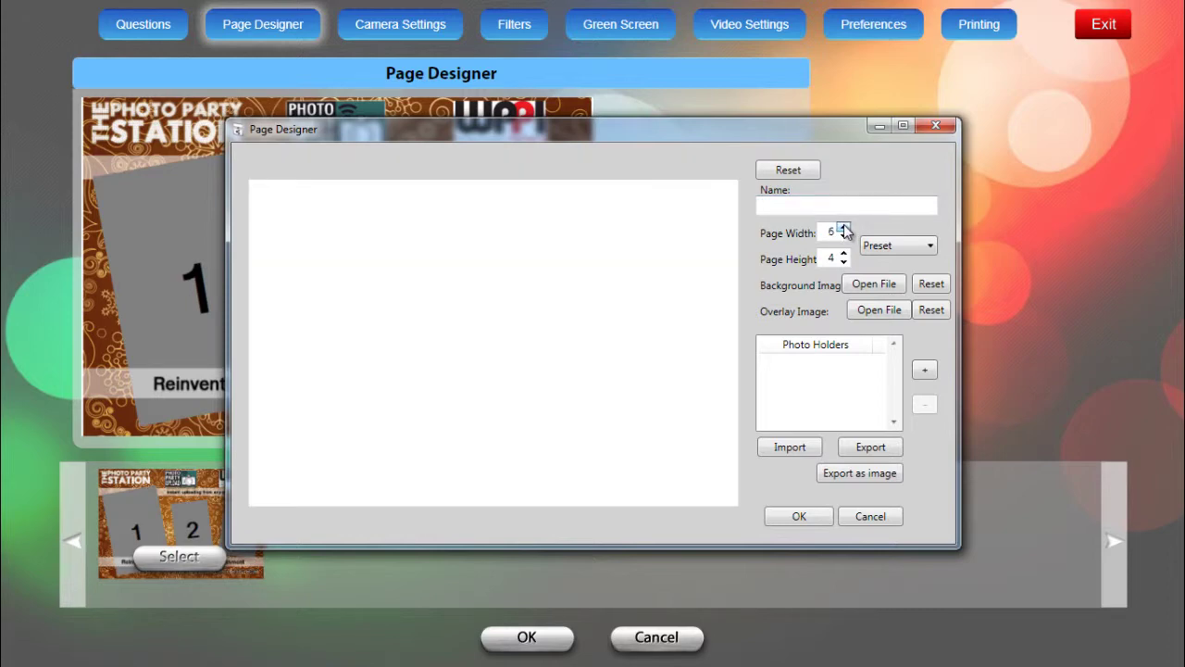
click(843, 237)
click(843, 228)
Step: Load WPPI Overlay 3.png from the WPPI 2013 folder as the page overlay
key(Tab)
click(863, 310)
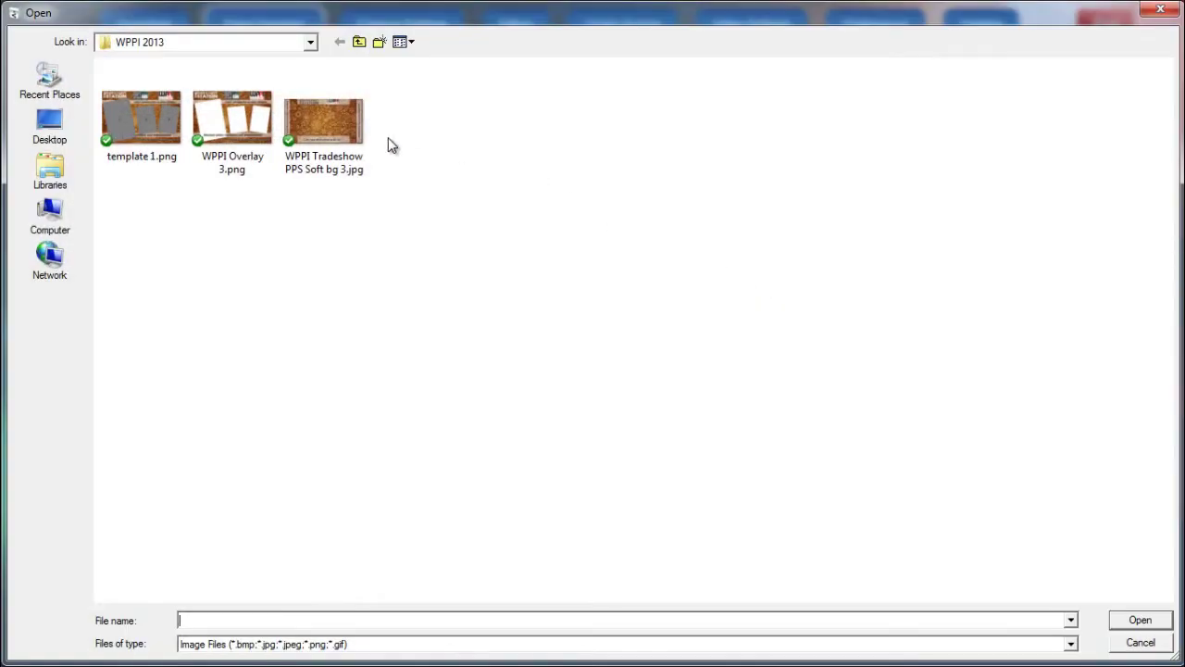
click(274, 144)
double_click(247, 134)
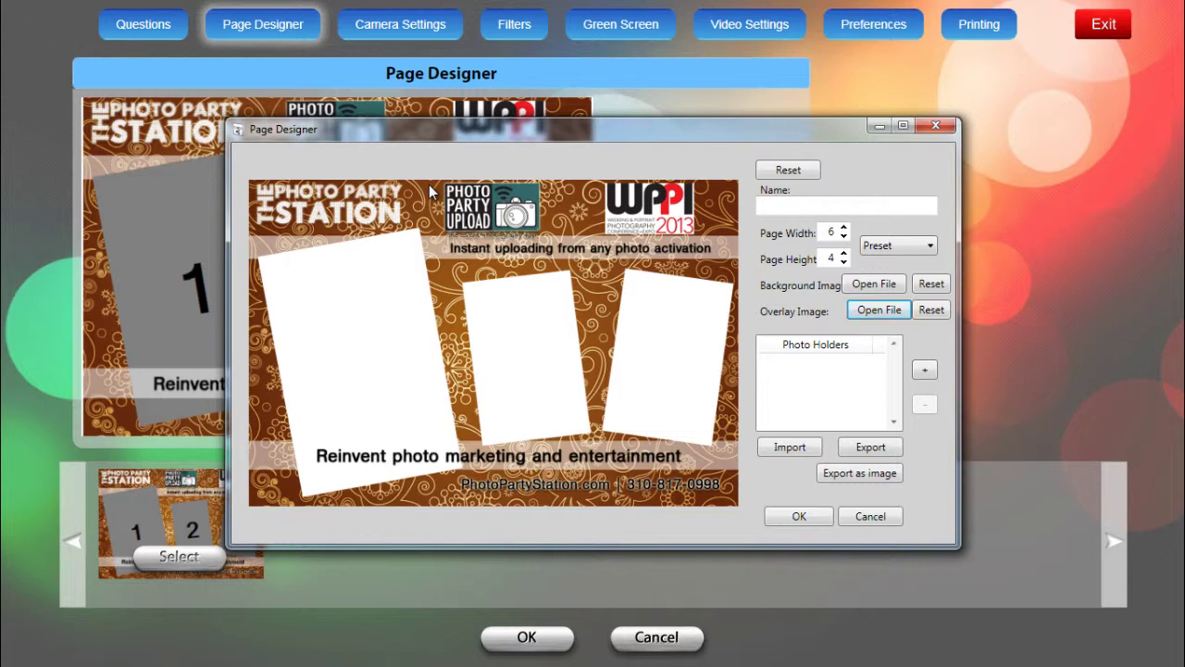
Step: Add photo holder 1 with a taller aspect ratio
click(924, 371)
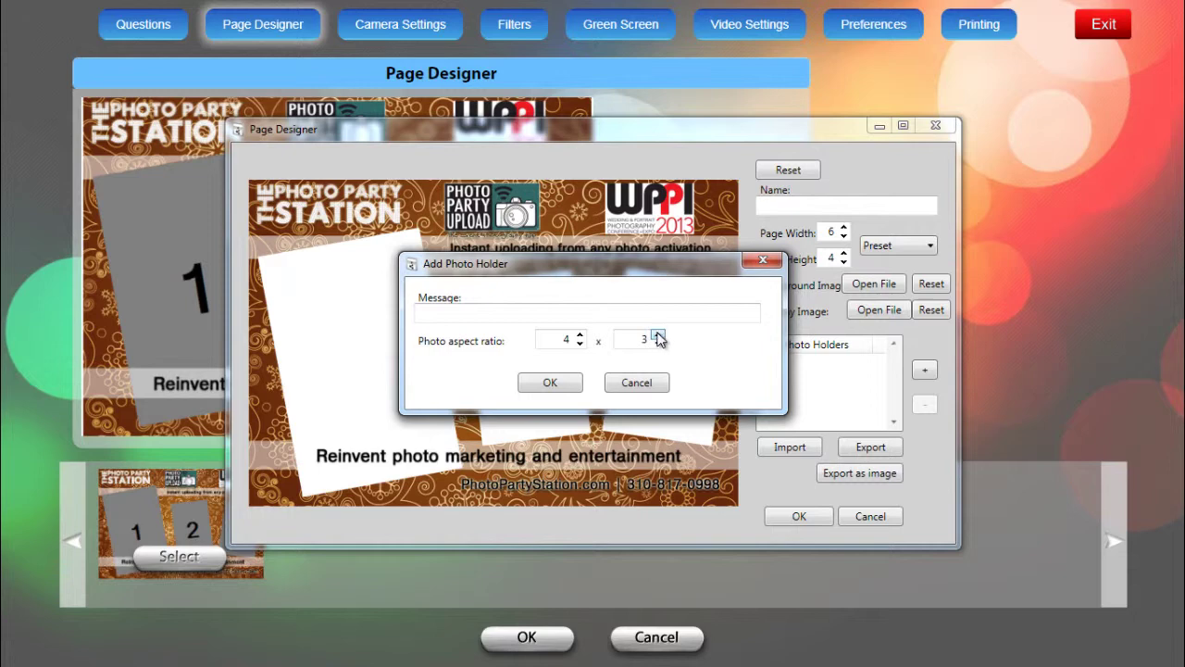
click(657, 335)
click(657, 335)
click(564, 382)
Step: Move, enlarge and rotate holder 1 to fit the overlay's tilted left frame
drag(524, 383, 366, 319)
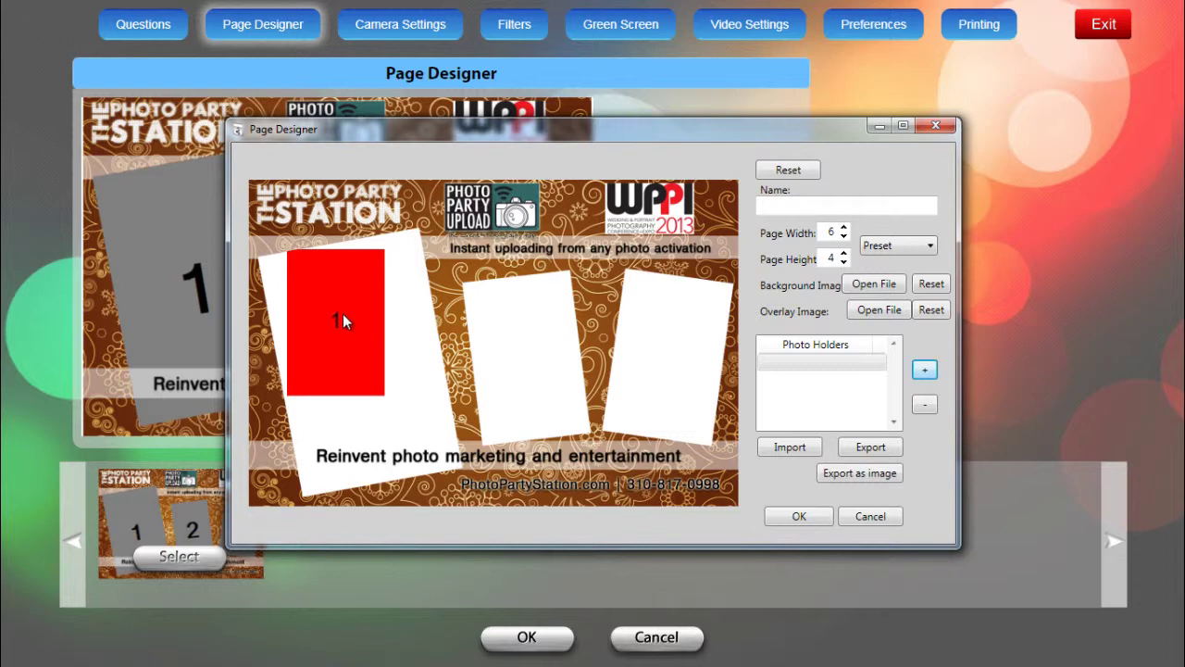
drag(343, 312, 359, 341)
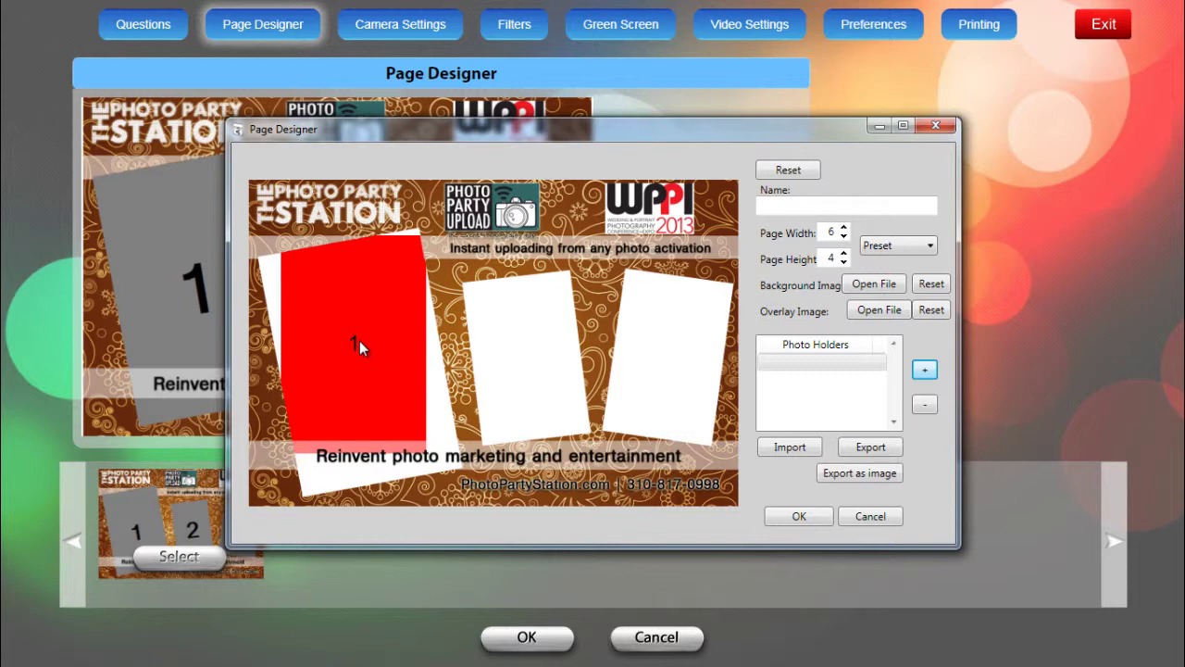
scroll(359, 340, down, 5)
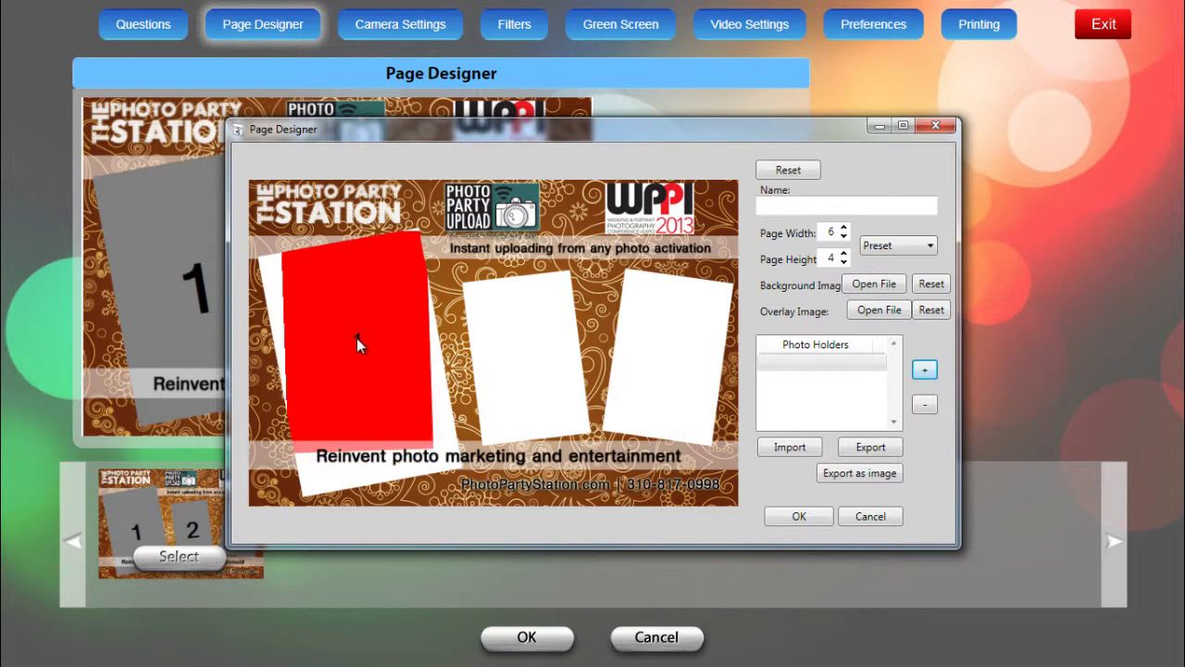
scroll(349, 343, down, 3)
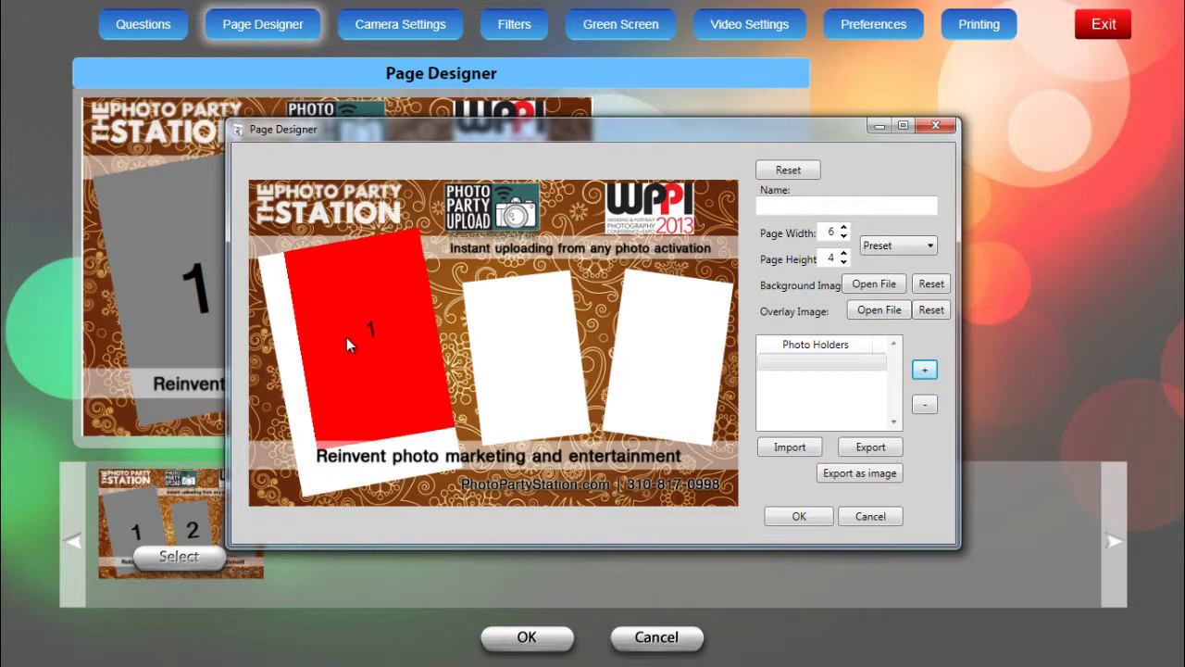
drag(362, 340, 338, 361)
scroll(338, 361, down, 2)
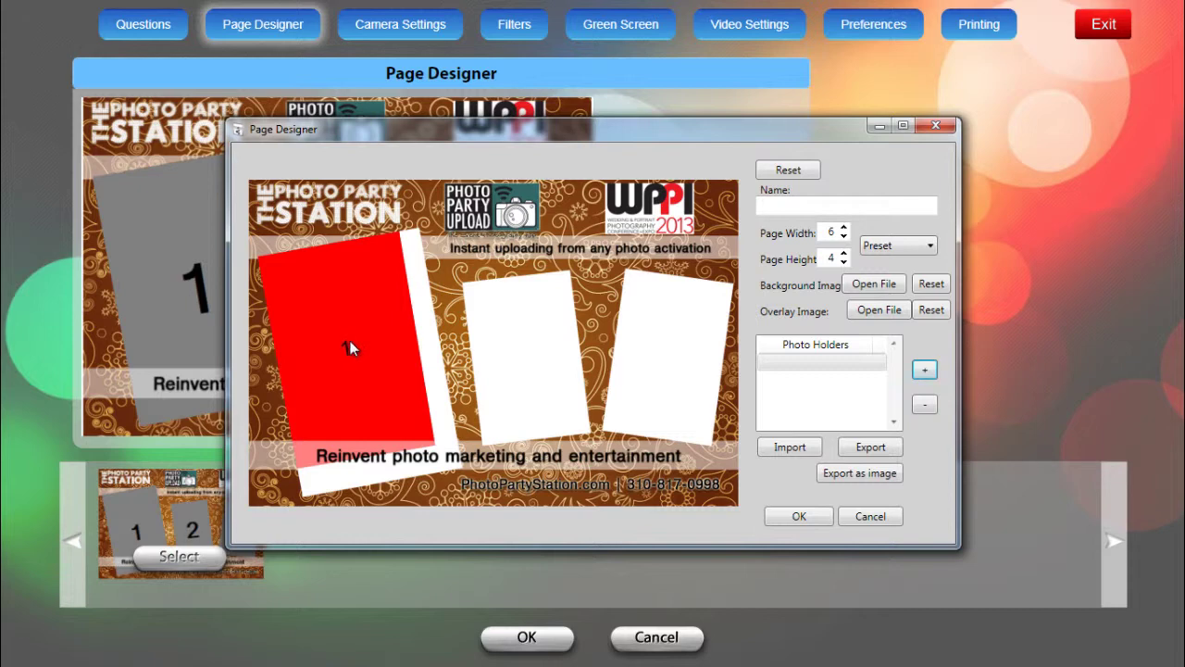
scroll(361, 357, up, 5)
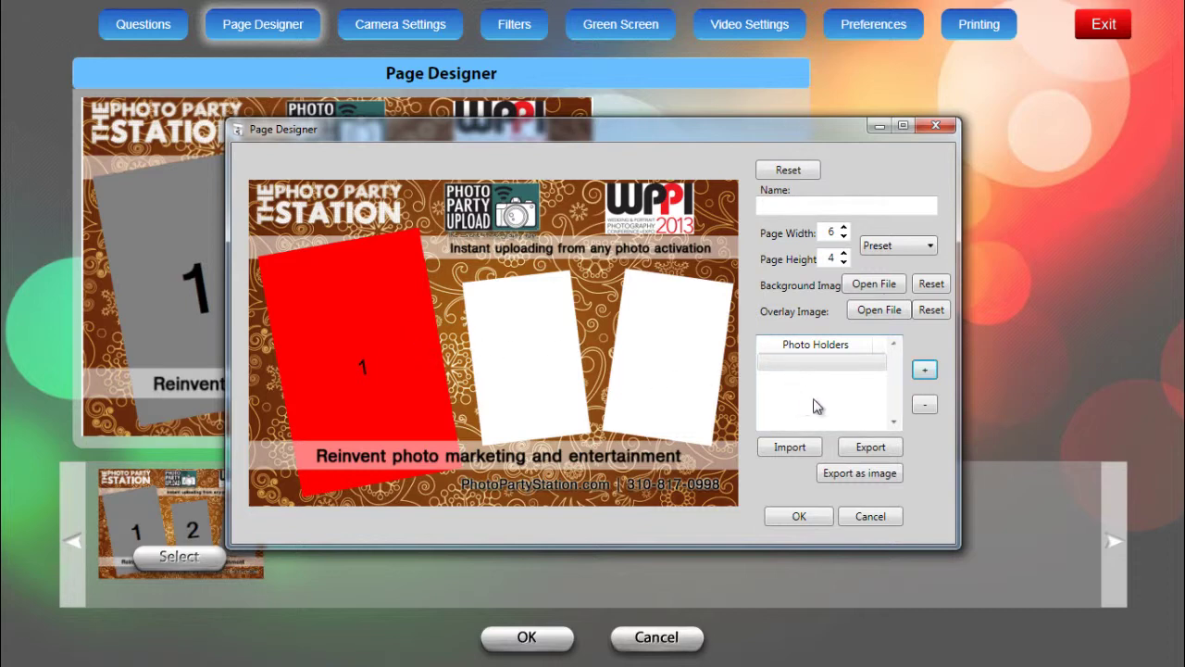
Step: Add a taller photo holder 2 and rotate it onto the tilted middle frame
click(923, 371)
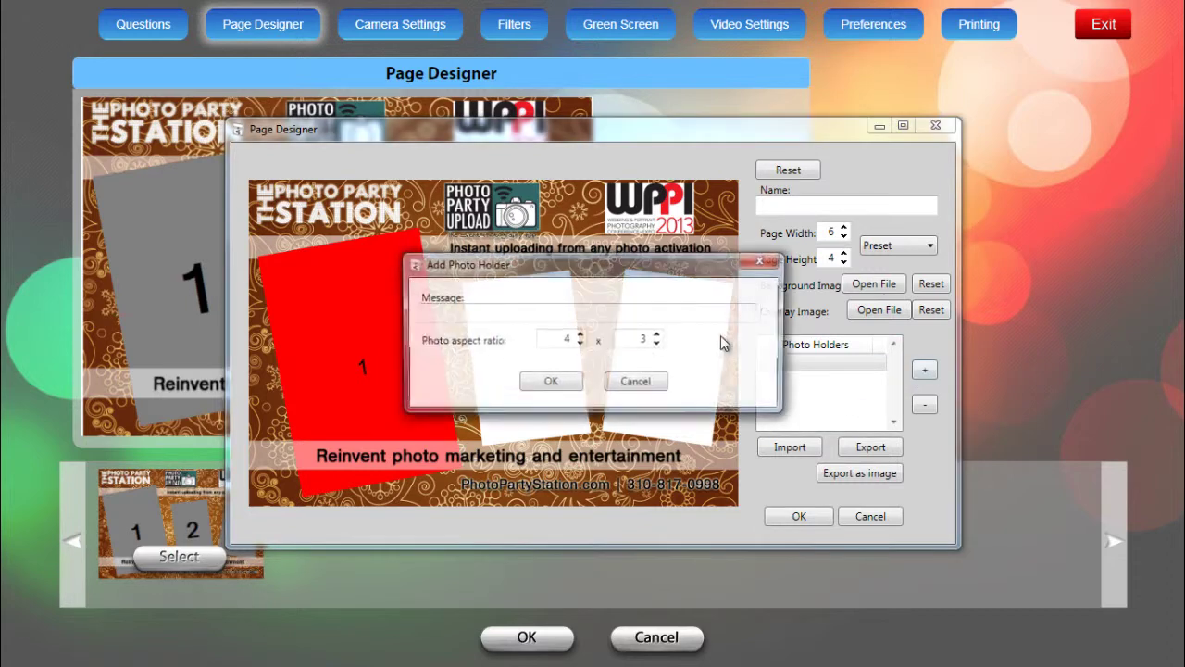
click(657, 335)
click(657, 335)
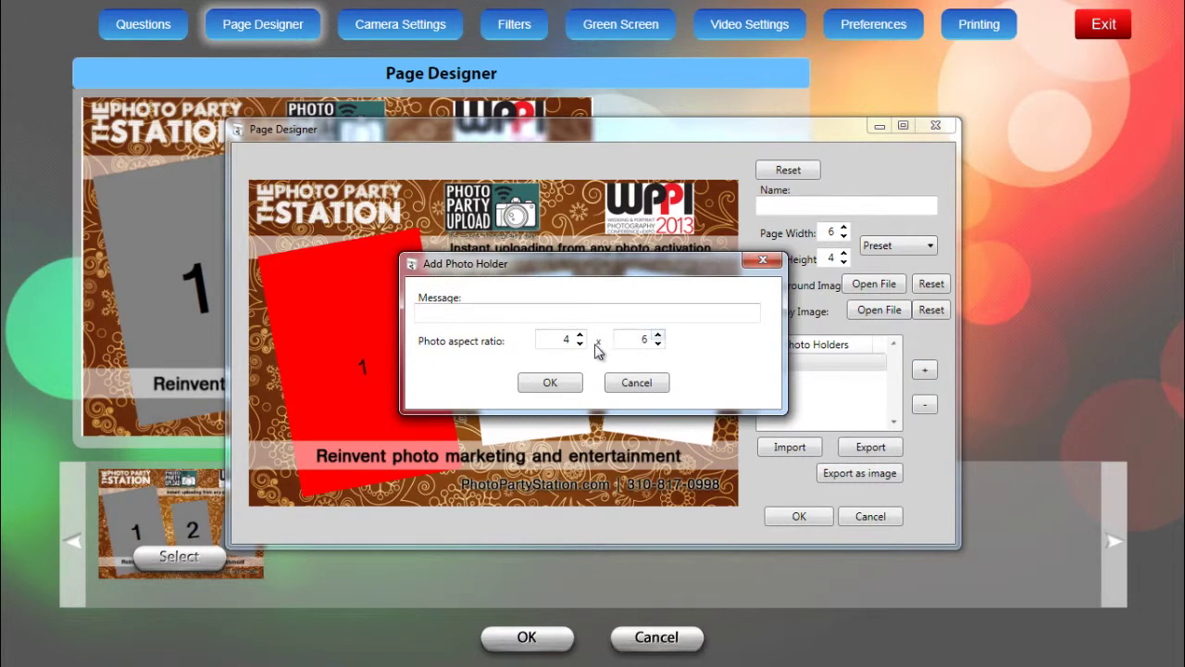
click(564, 383)
drag(514, 375, 543, 351)
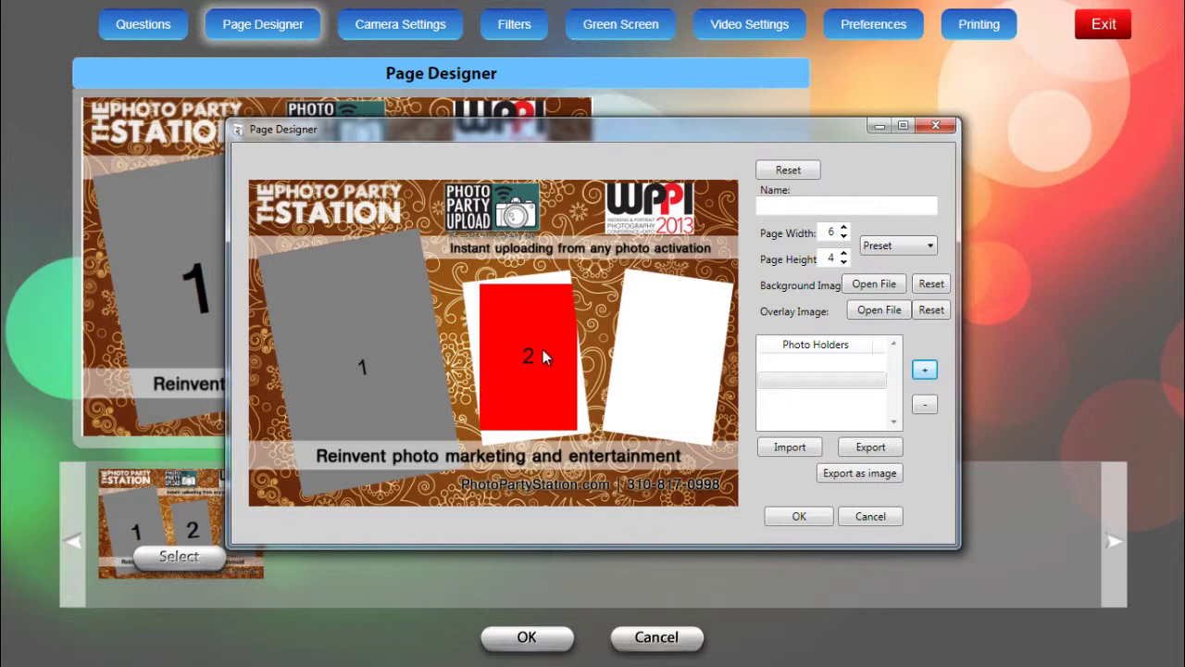
scroll(544, 353, down, 4)
scroll(533, 347, down, 1)
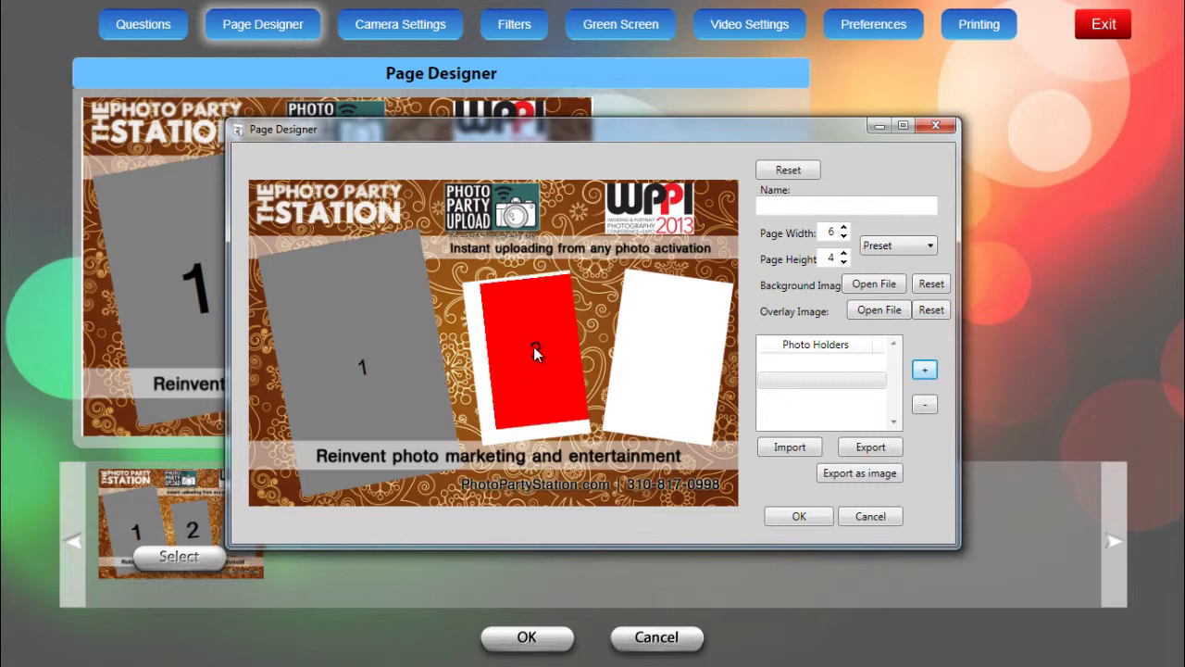
mouse_move(533, 346)
mouse_down()
mouse_move(515, 344)
mouse_move(533, 357)
mouse_up()
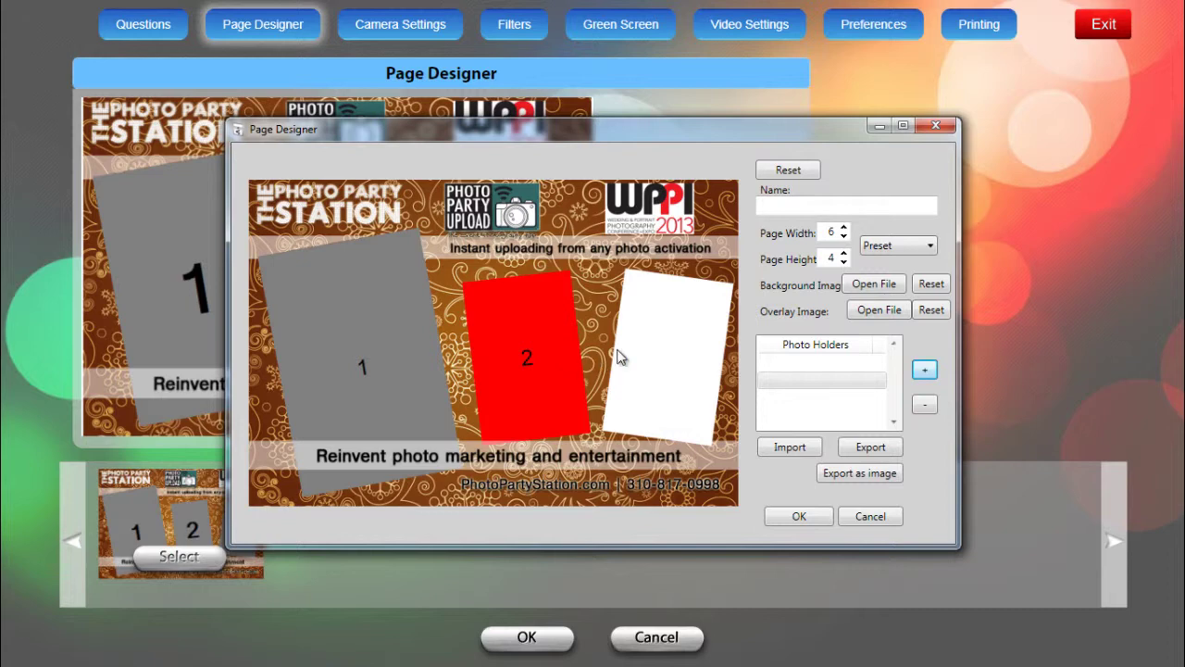
Step: Add a 4 x 6 photo holder 3 and fit it over the right frame
click(924, 371)
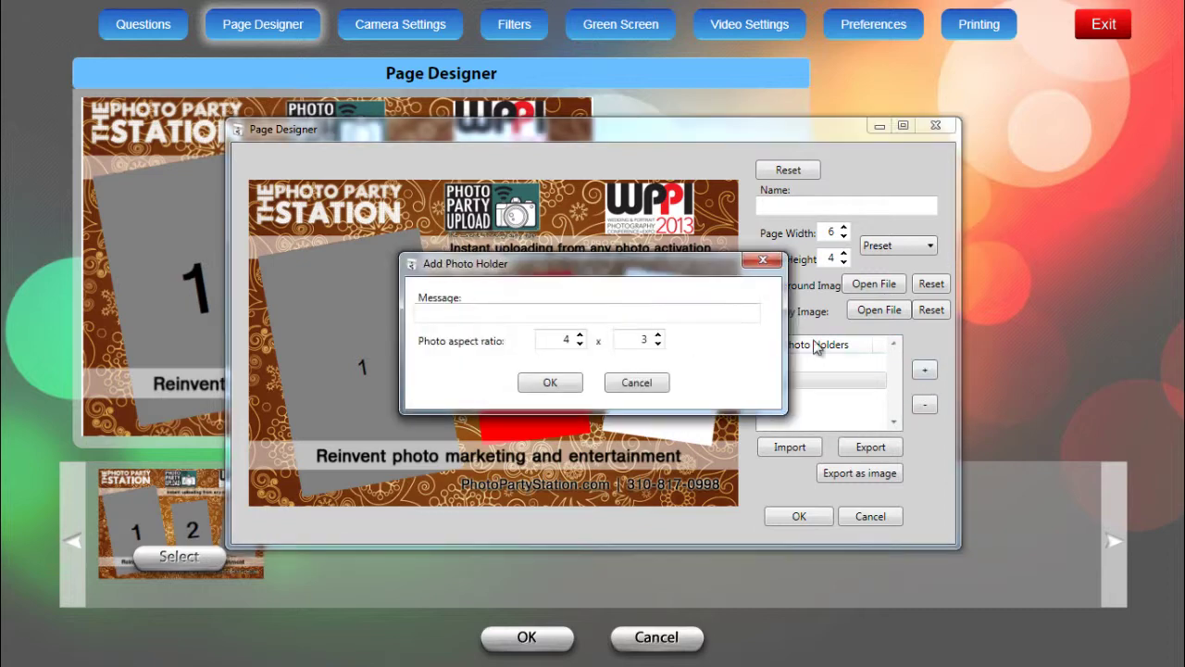
click(657, 334)
click(657, 334)
click(657, 335)
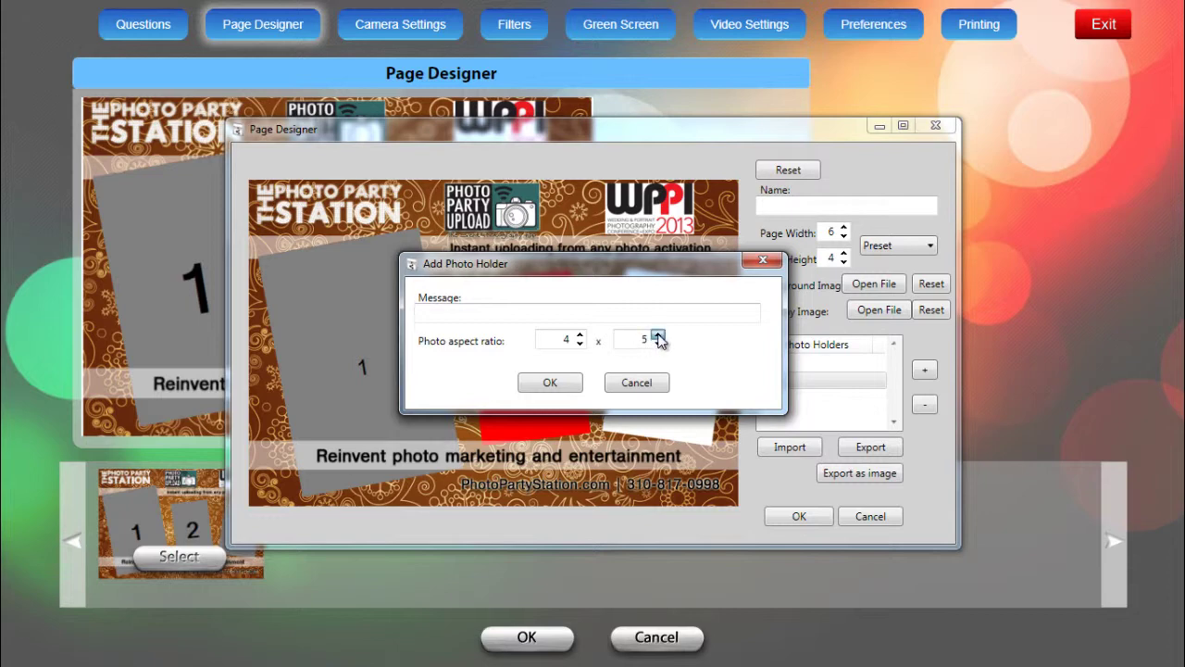
click(555, 383)
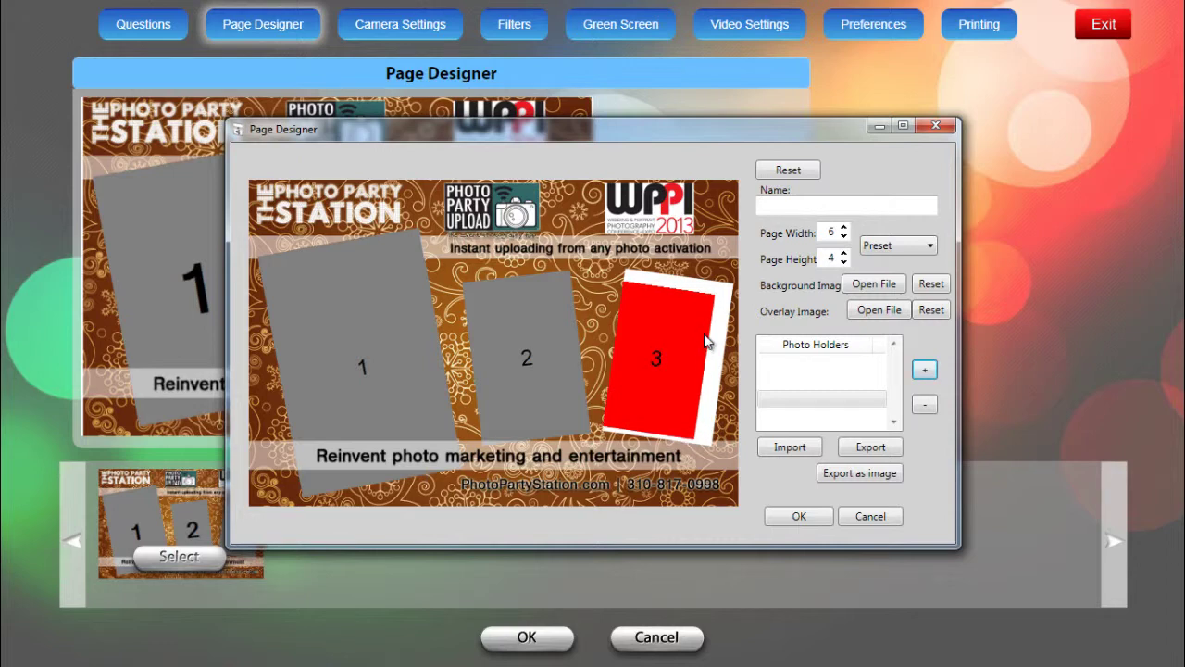
drag(713, 333, 719, 369)
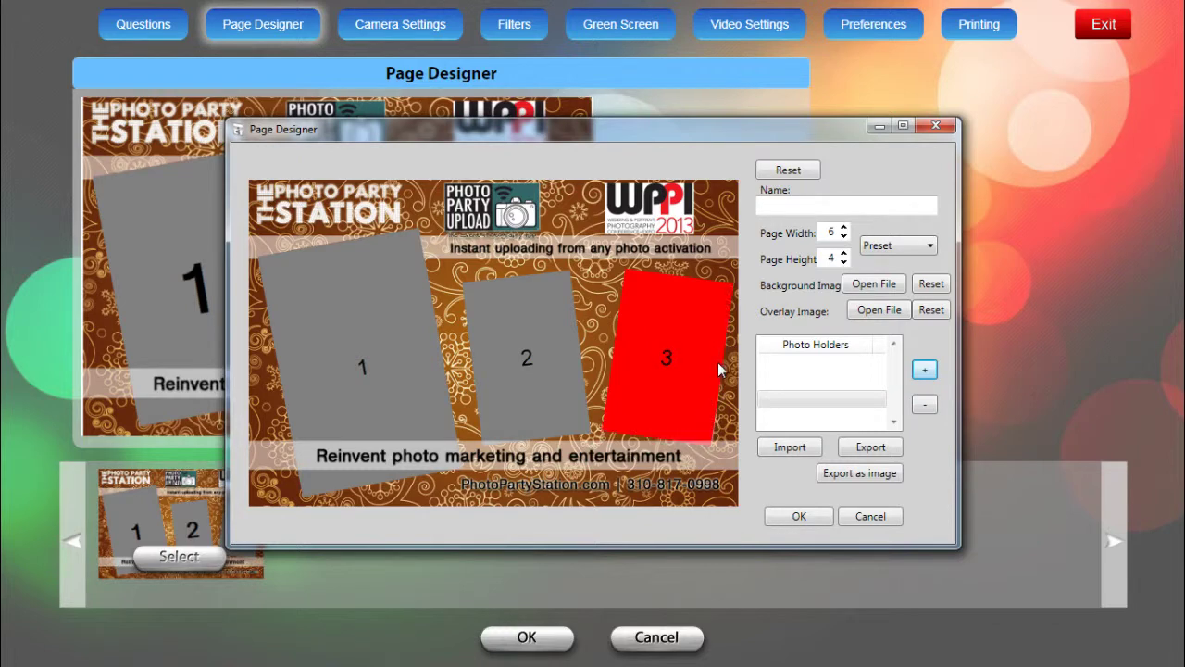
click(861, 446)
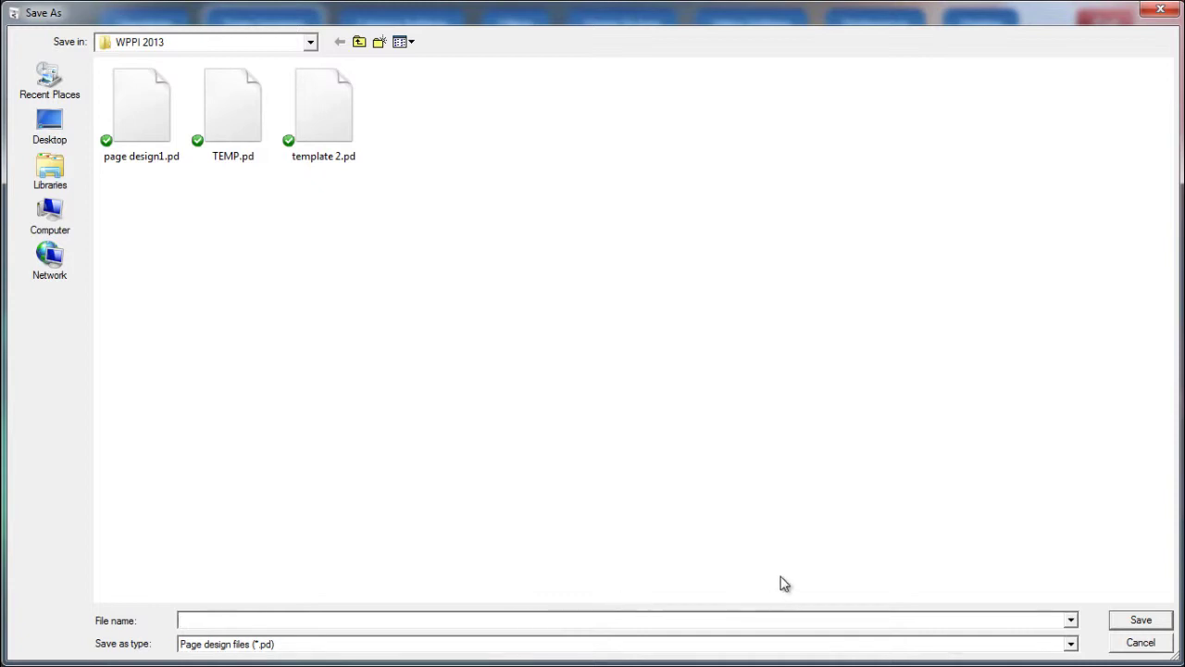
click(1140, 641)
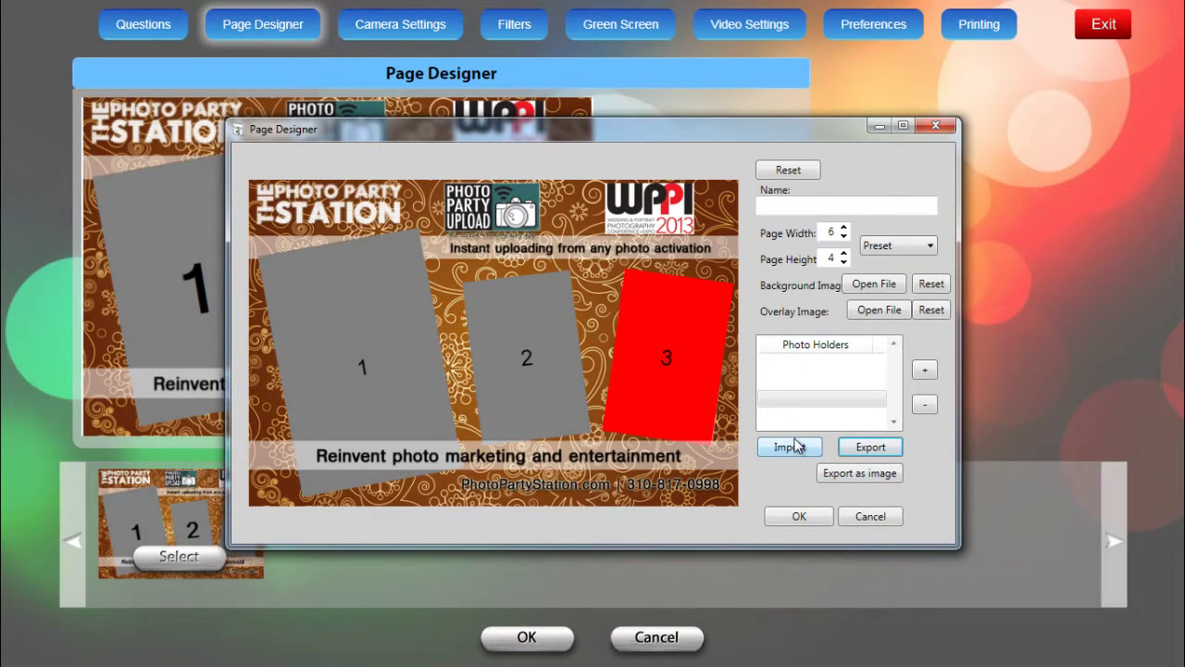
Step: Save the three-holder WPPI layout and select it as the layout in use
click(802, 516)
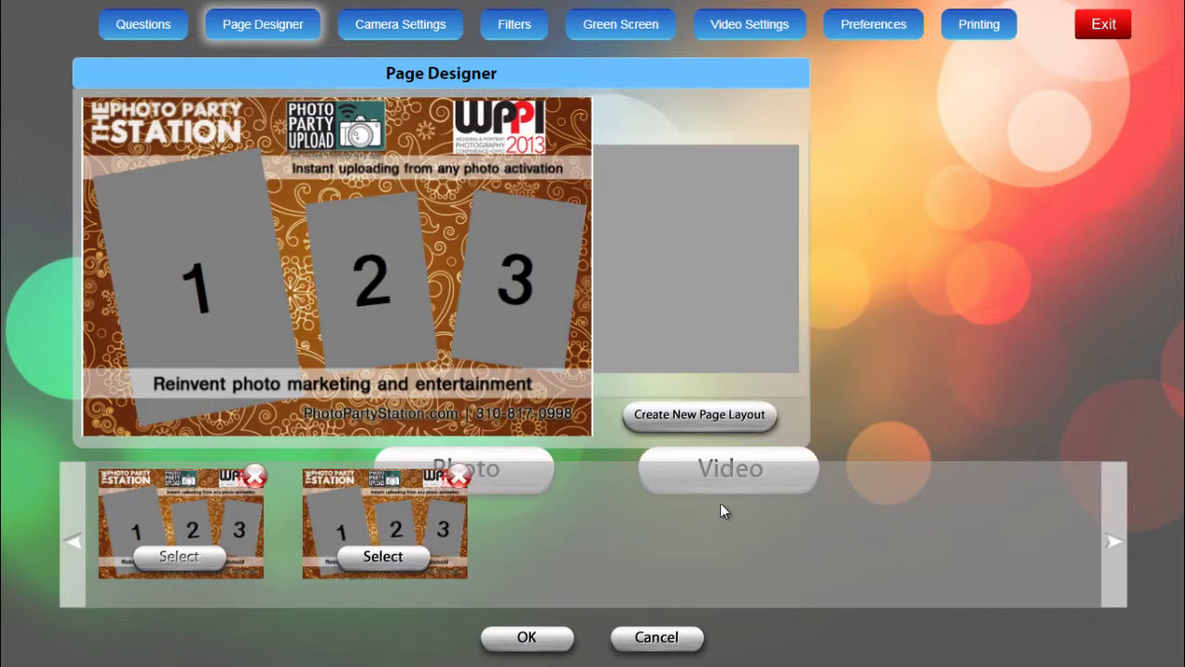
click(391, 556)
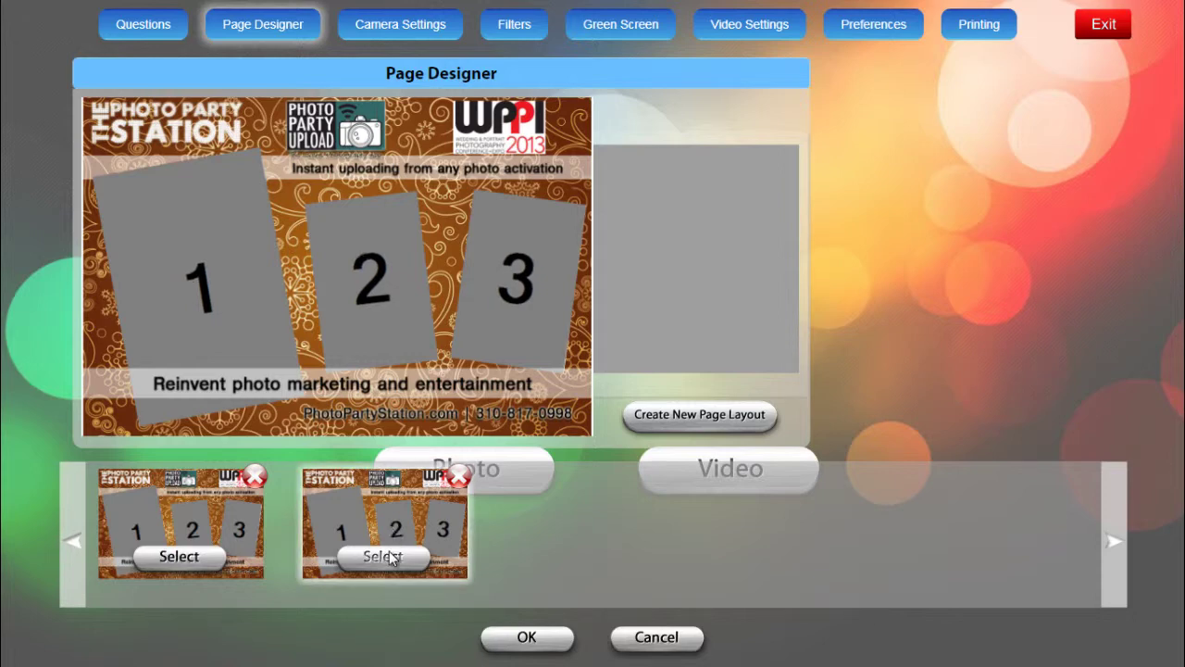